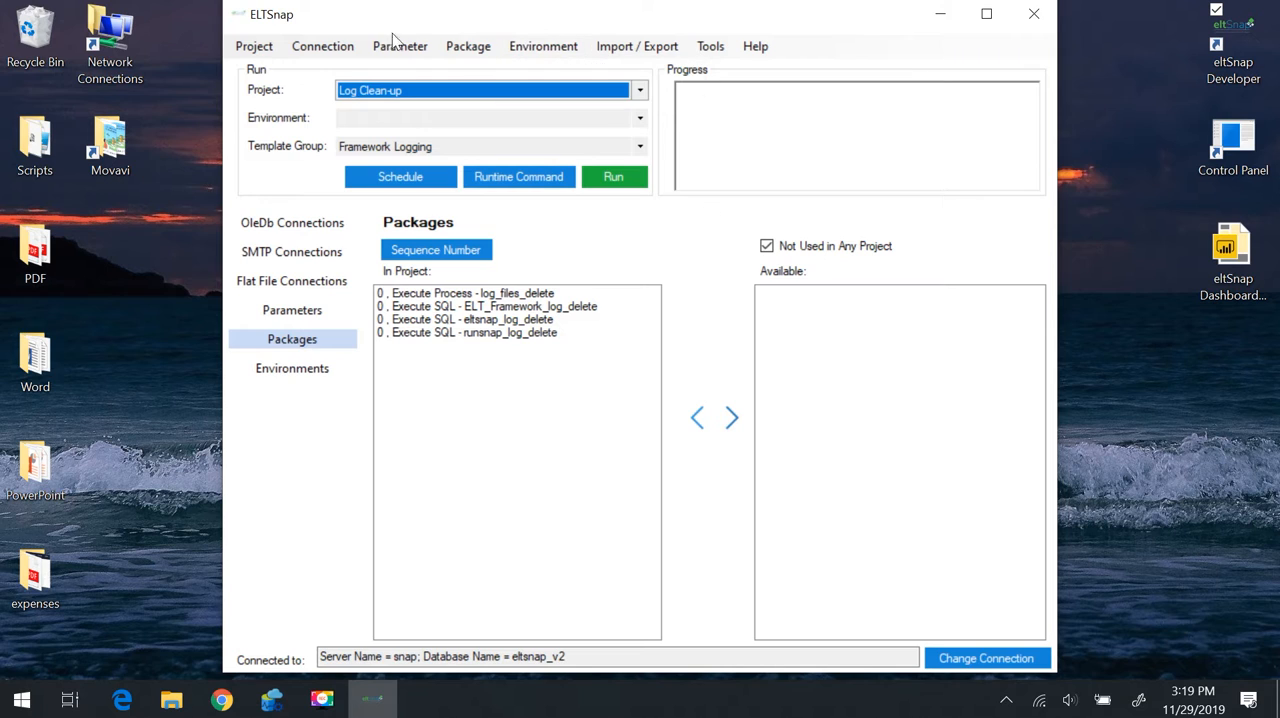
left_click(260, 46)
left_click(641, 90)
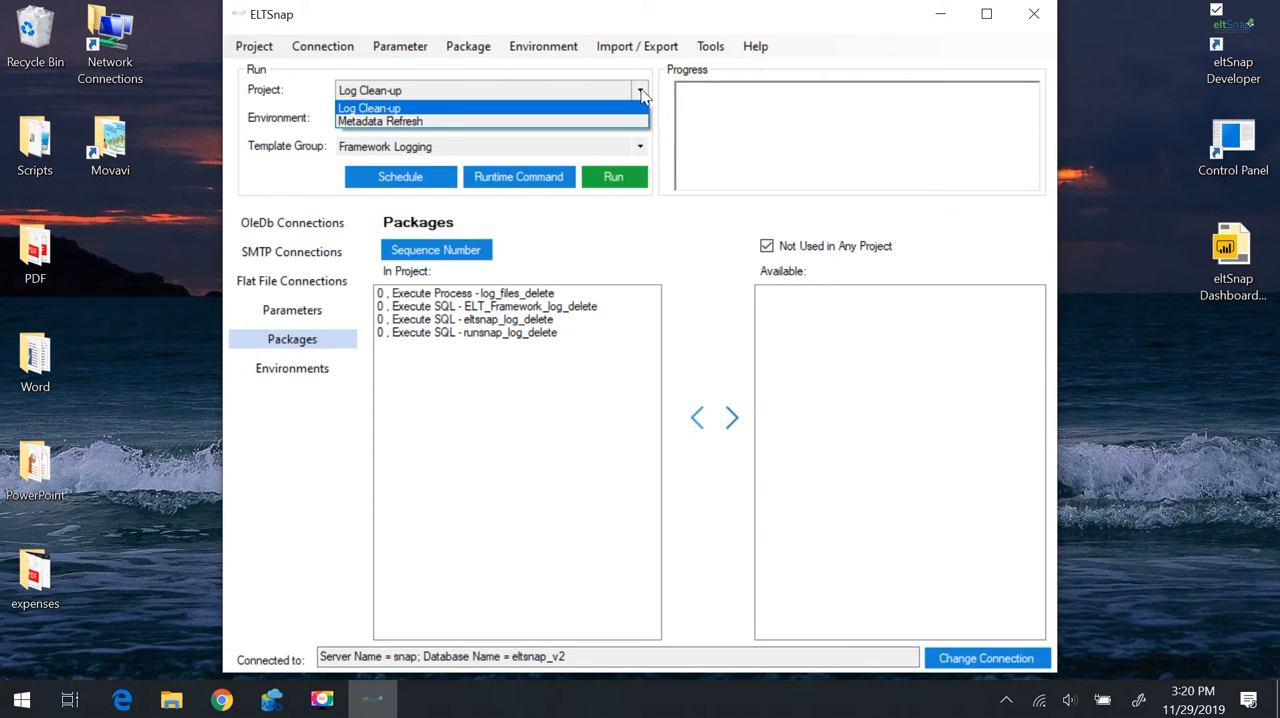
left_click(335, 47)
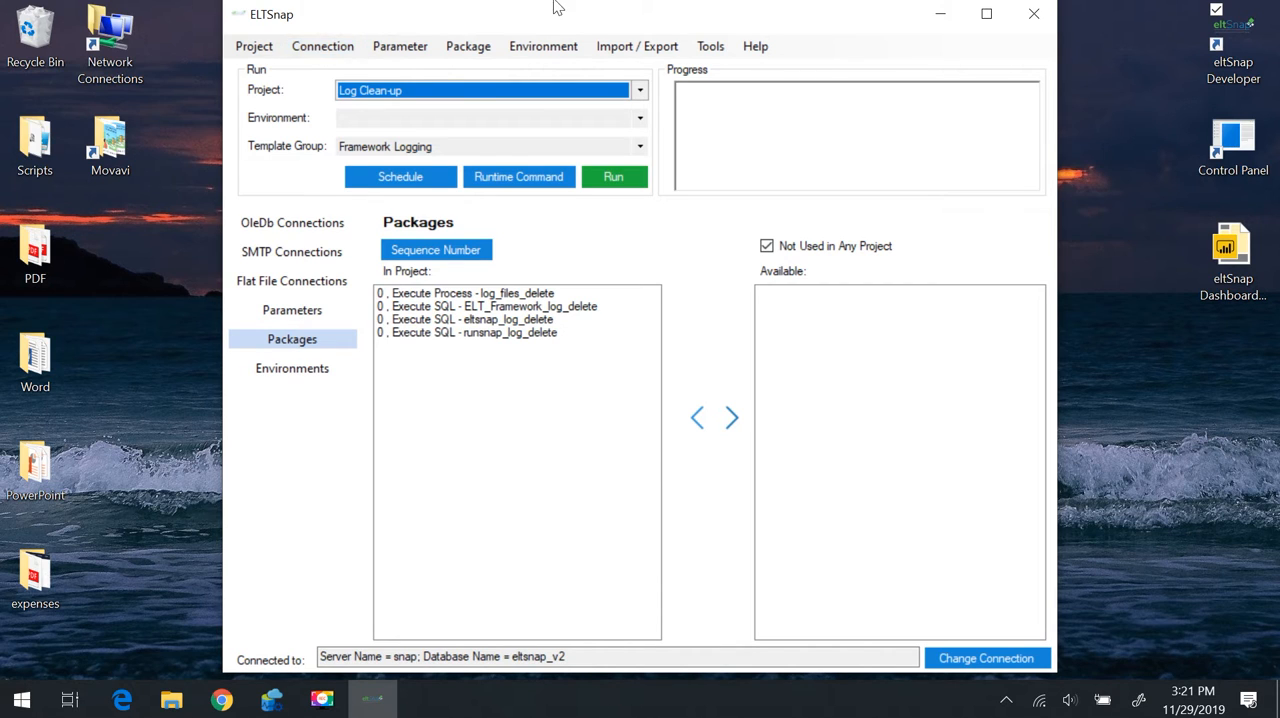
Examine which projects and packages depend on the ELT_Framework OleDb connection, and close the connection configuration
left_click(340, 48)
mouse_move(349, 75)
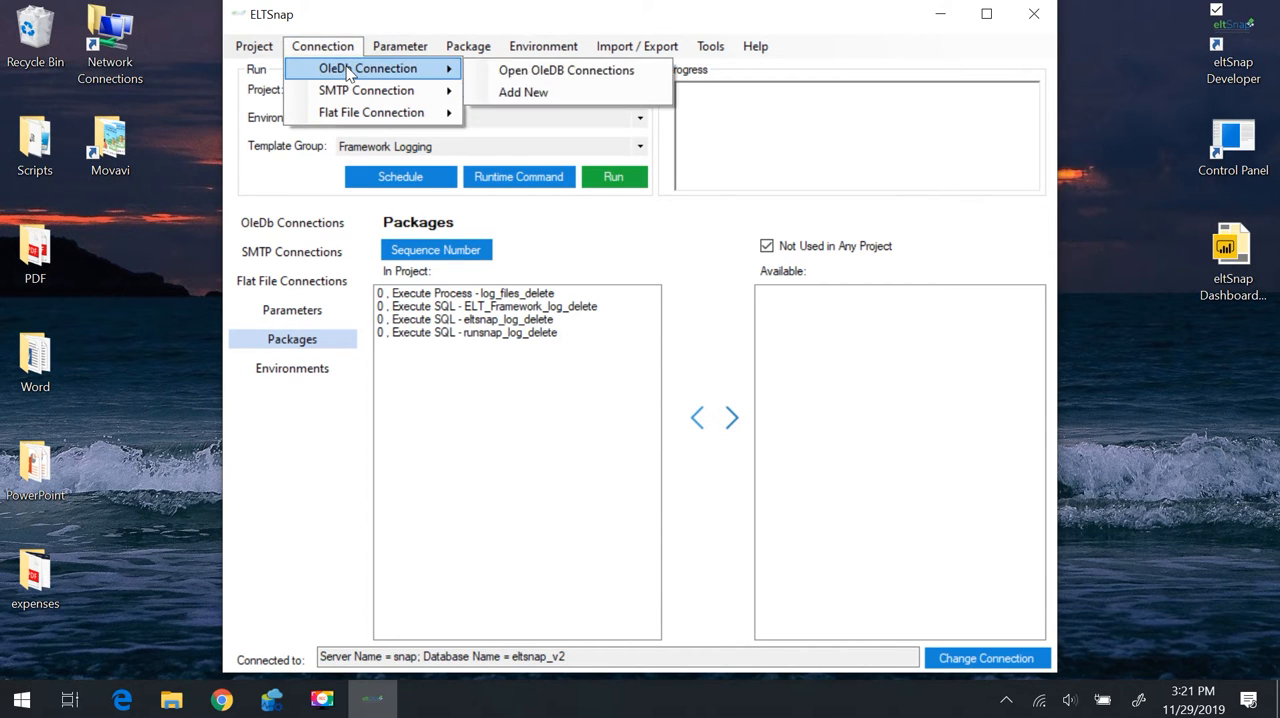
left_click(541, 70)
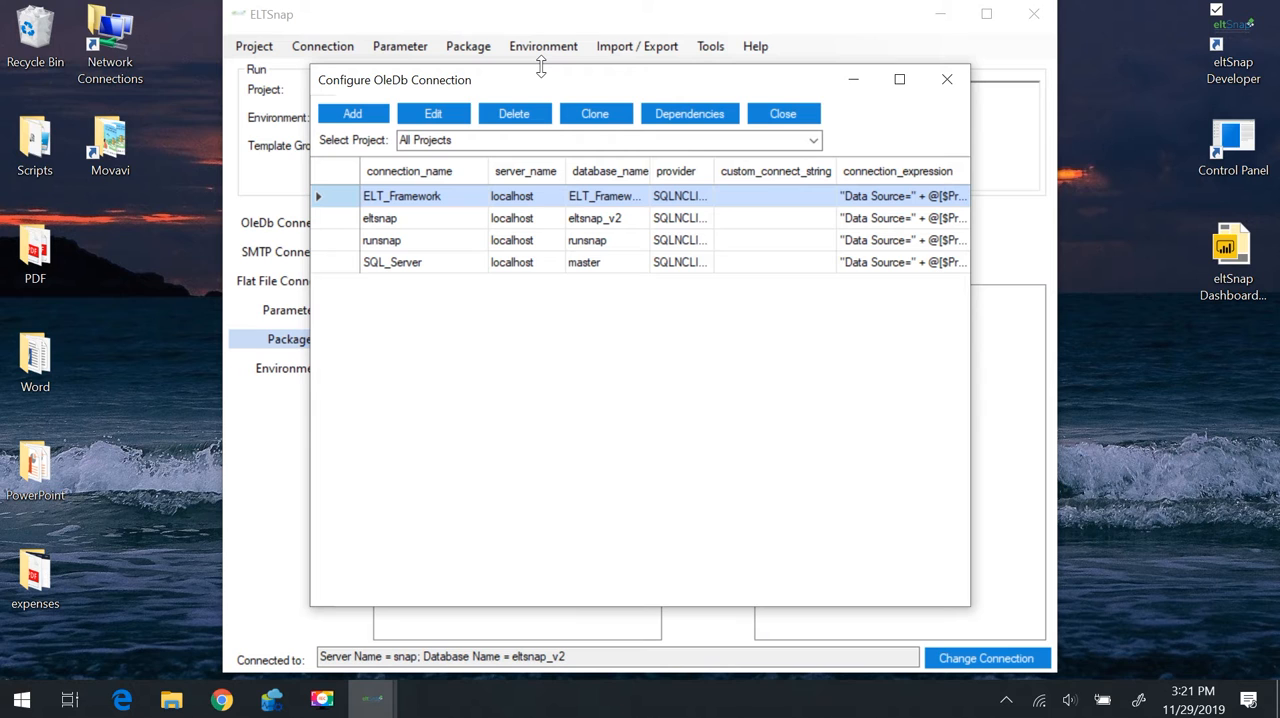
left_click(685, 116)
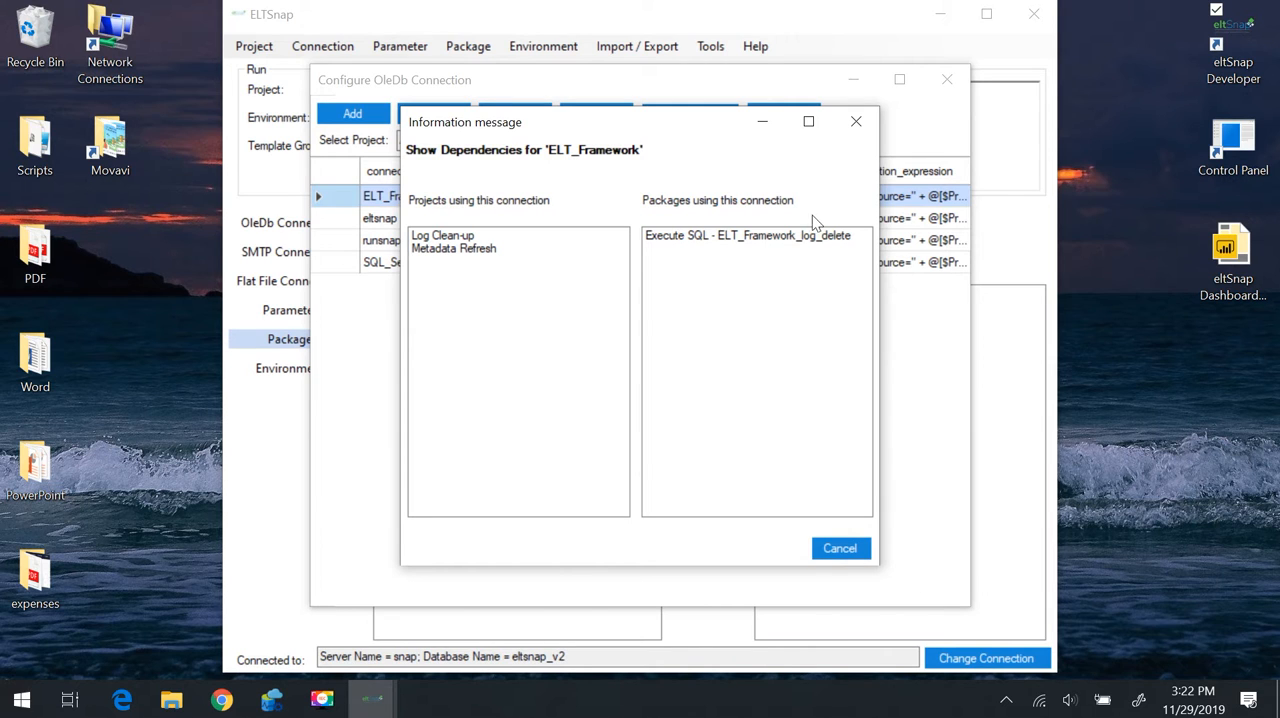
left_click(846, 122)
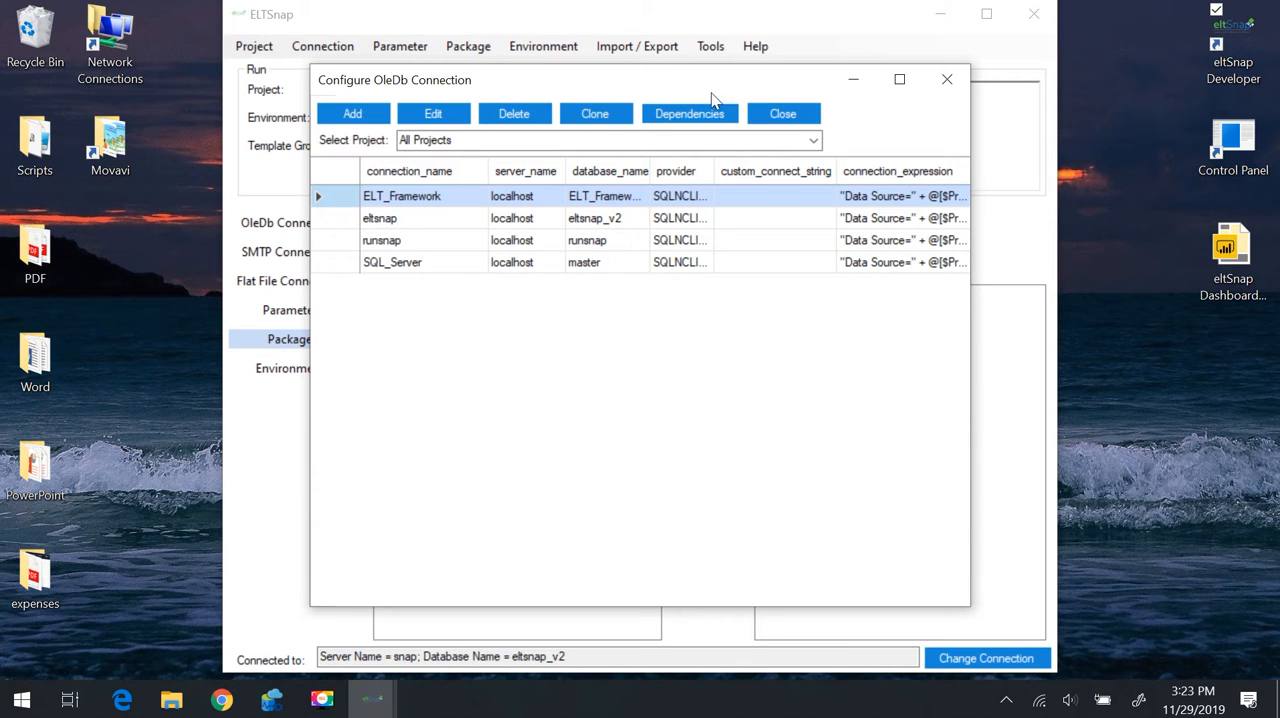
left_click(785, 114)
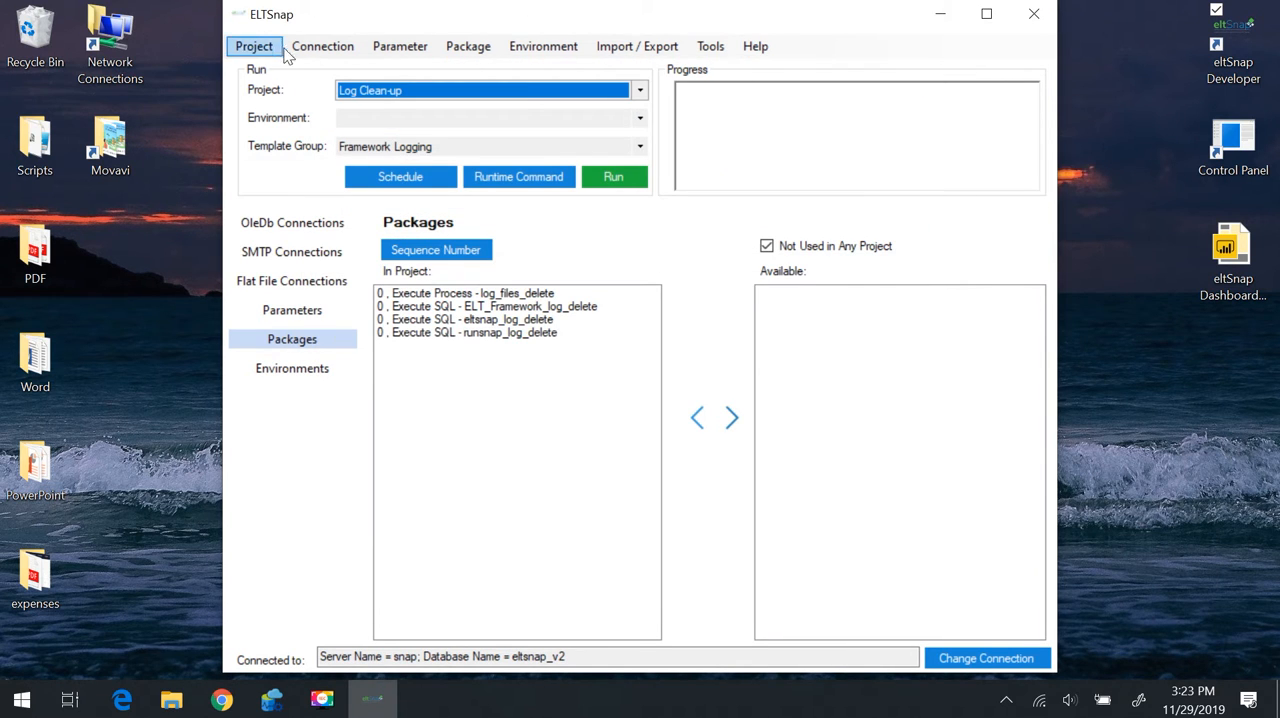
Open the parameter list for all projects full screen and look at the ELT_Framework_Server and Force_Run_All parameters
left_click(400, 52)
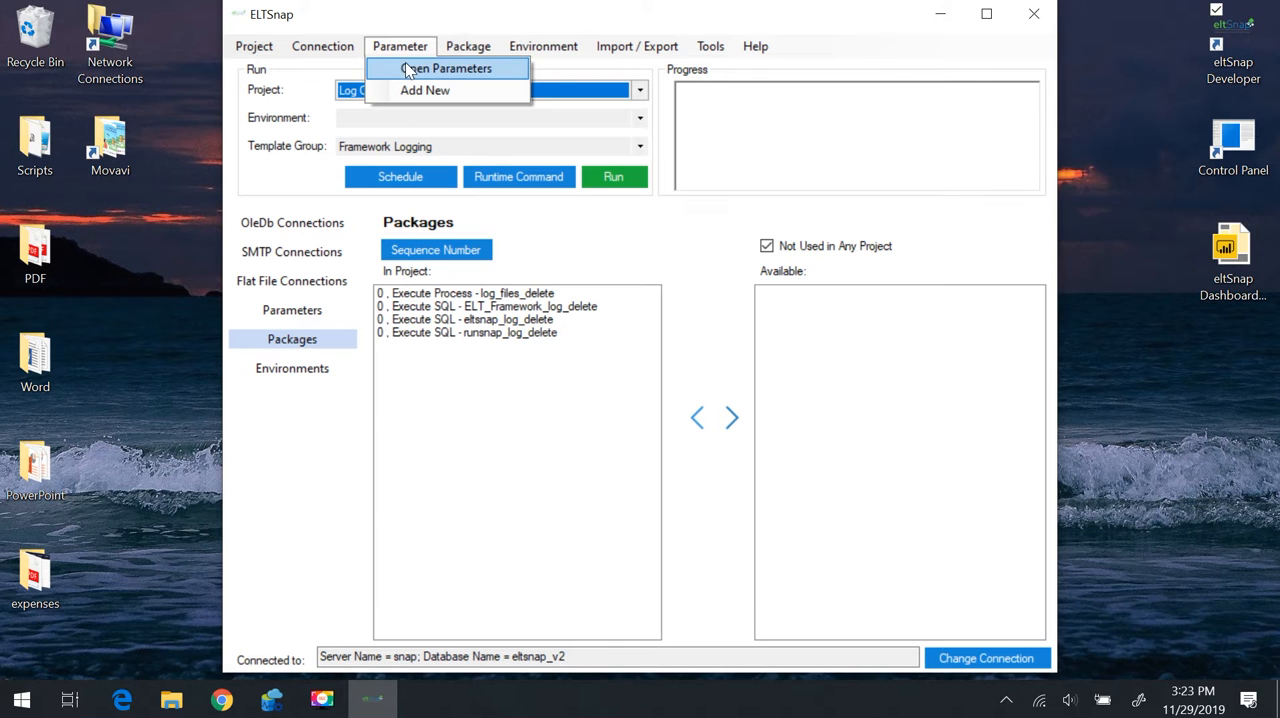
left_click(410, 69)
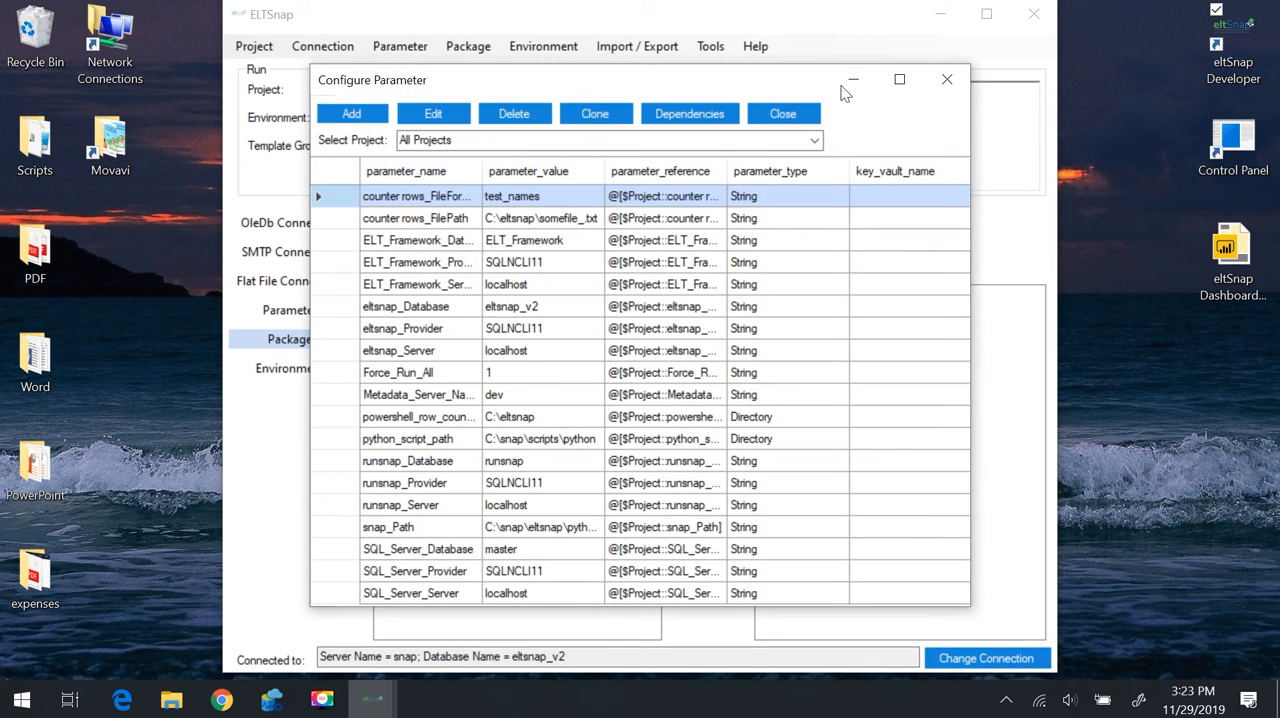
left_click(899, 79)
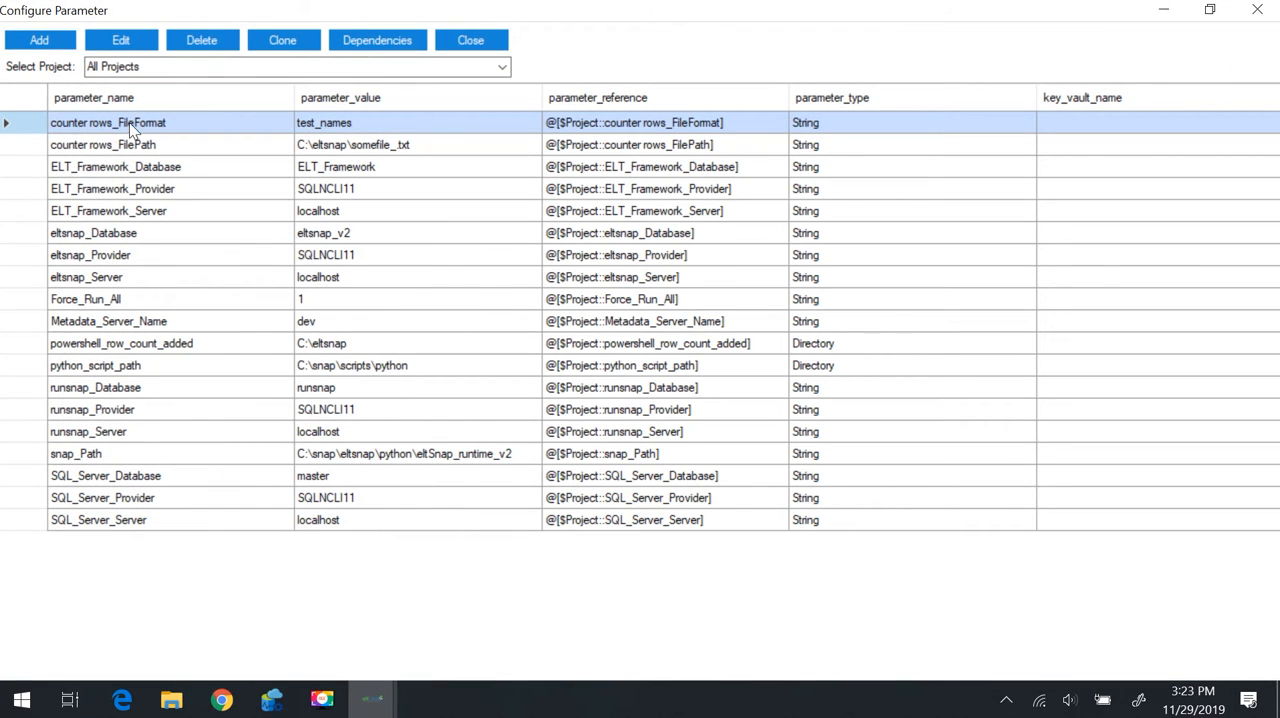
left_click(145, 210)
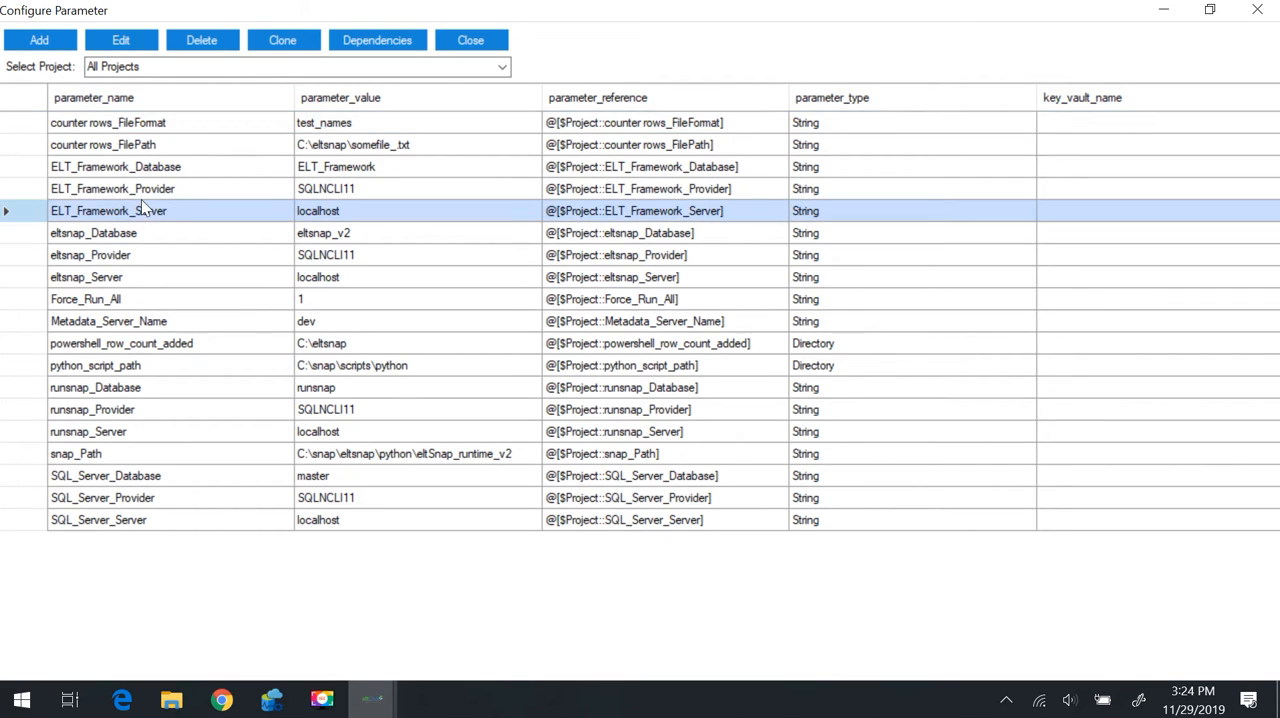
left_click(143, 301)
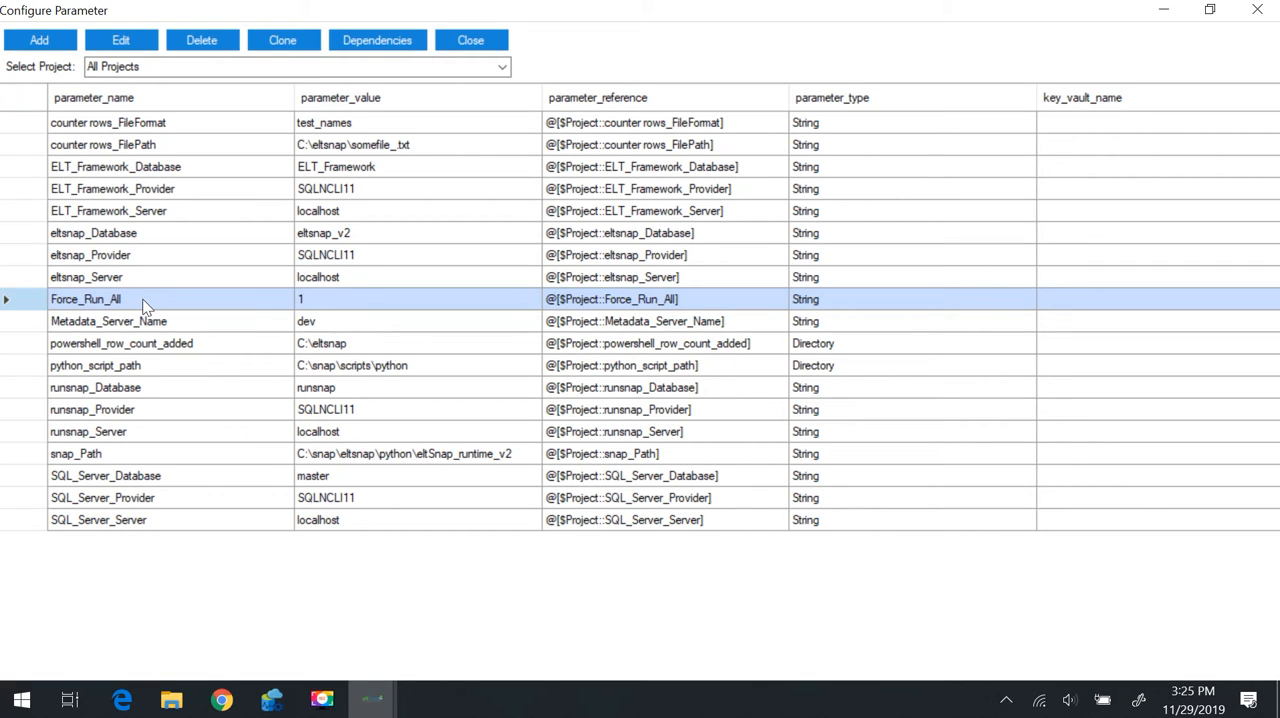
Enter 0 as the value of the Force_Run_All parameter and close its editor without saving
double_click(330, 302)
double_click(605, 361)
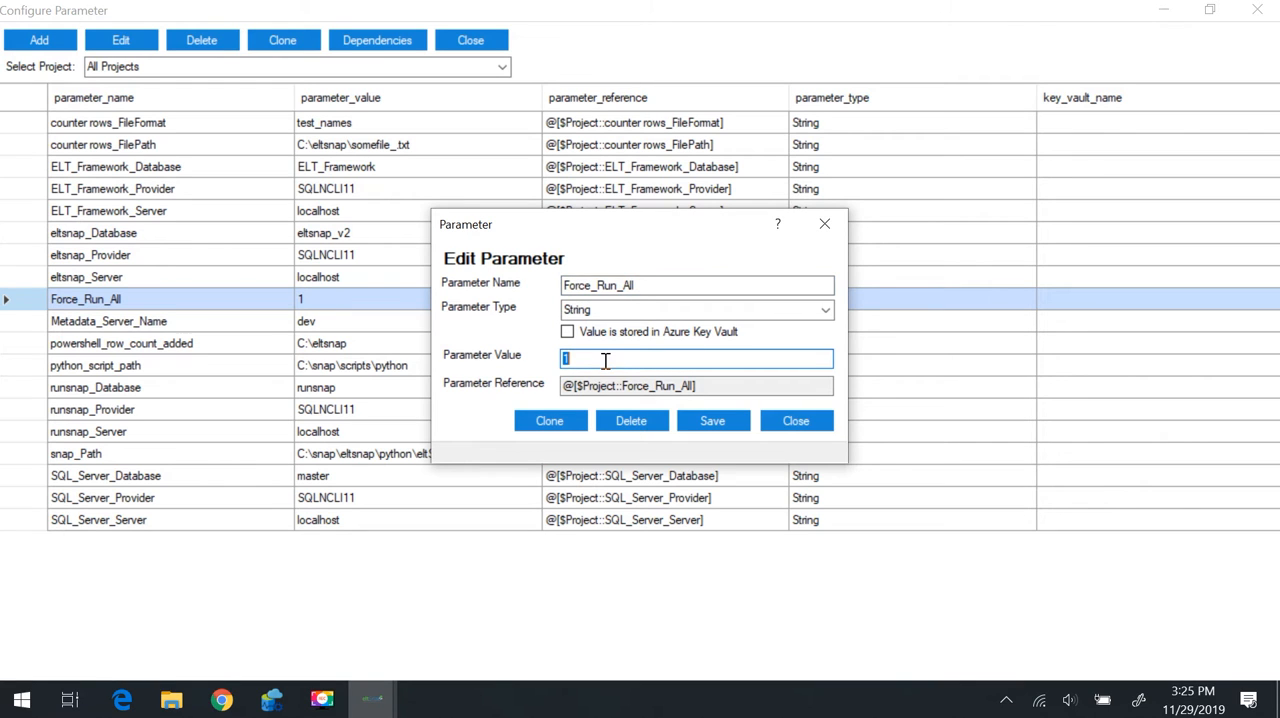
type("0")
left_click(826, 224)
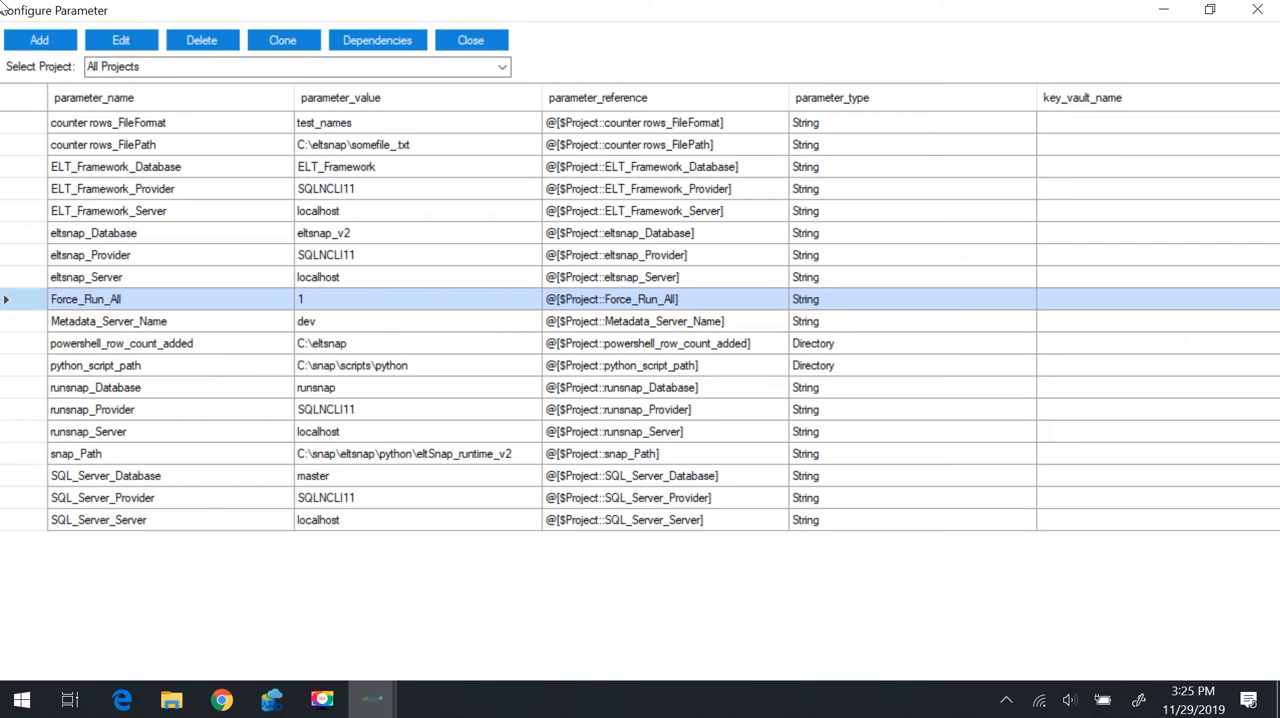
View the parameter types offered for a new parameter, and close the parameter configuration without adding one
left_click(46, 44)
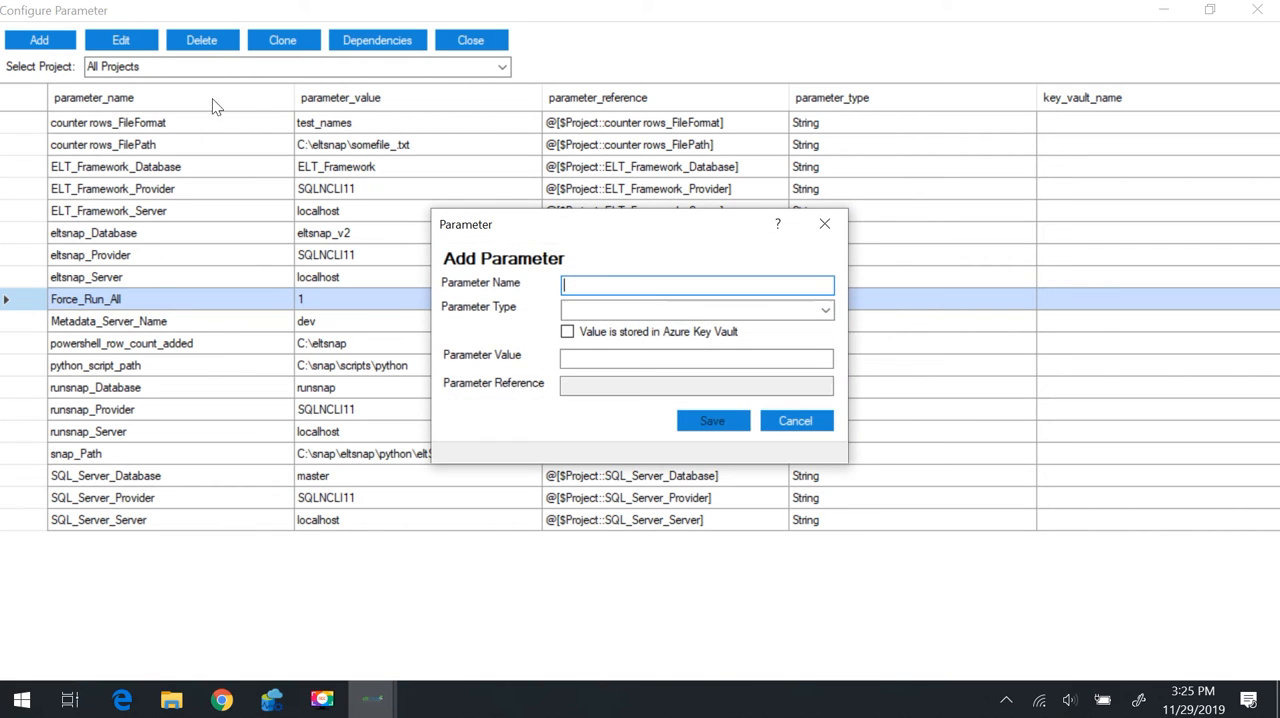
left_click(826, 311)
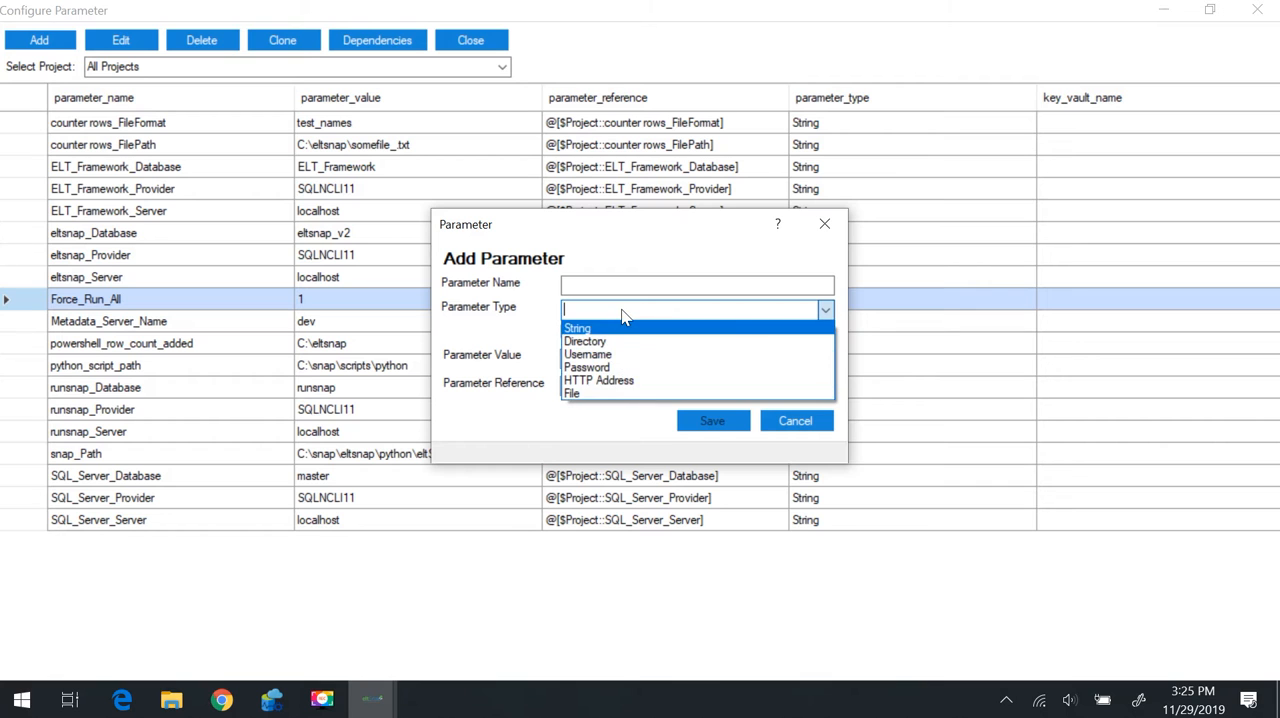
left_click(826, 226)
left_click(826, 226)
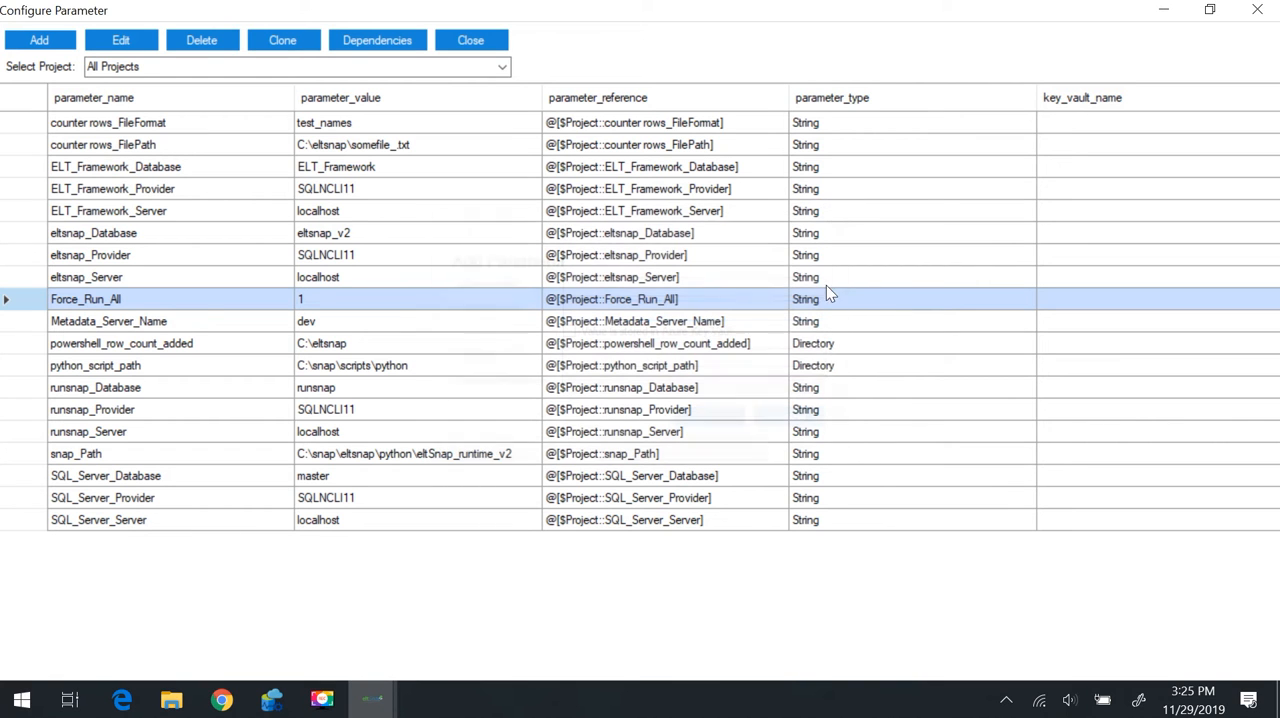
left_click(488, 40)
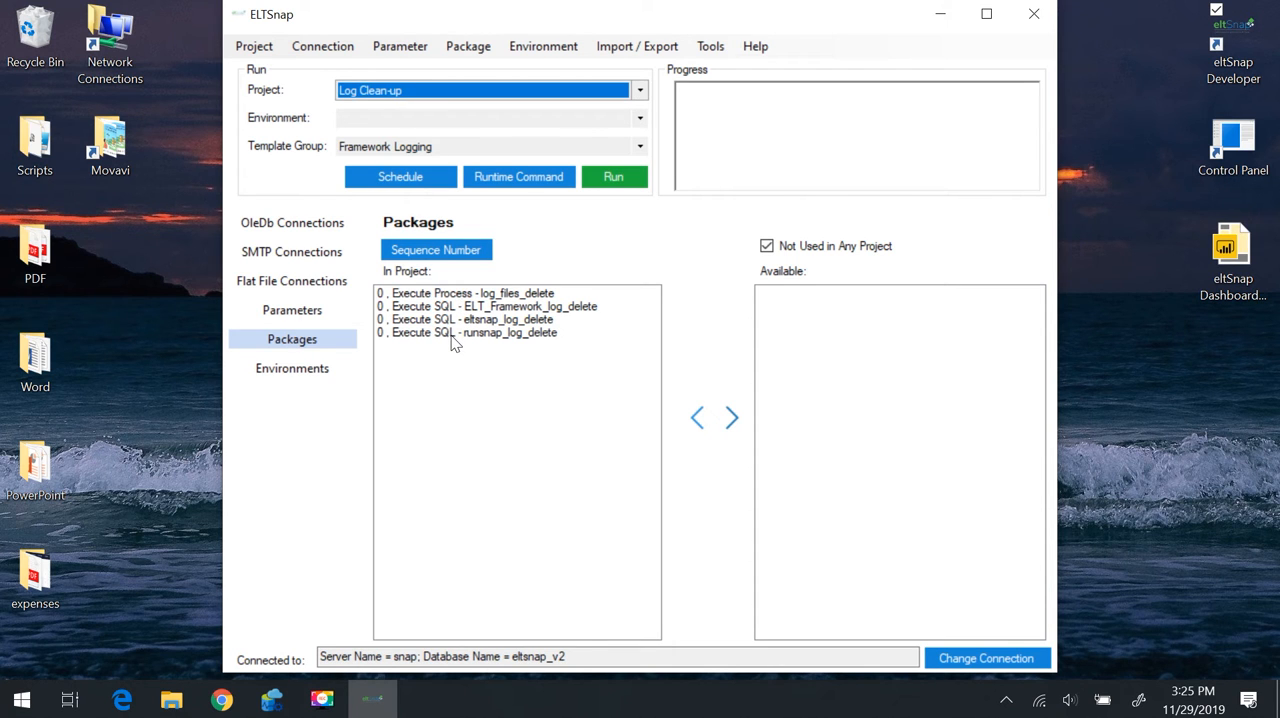
Examine the configuration and query of the Execute SQL - eltsnap_log_delete package, and close it
double_click(428, 319)
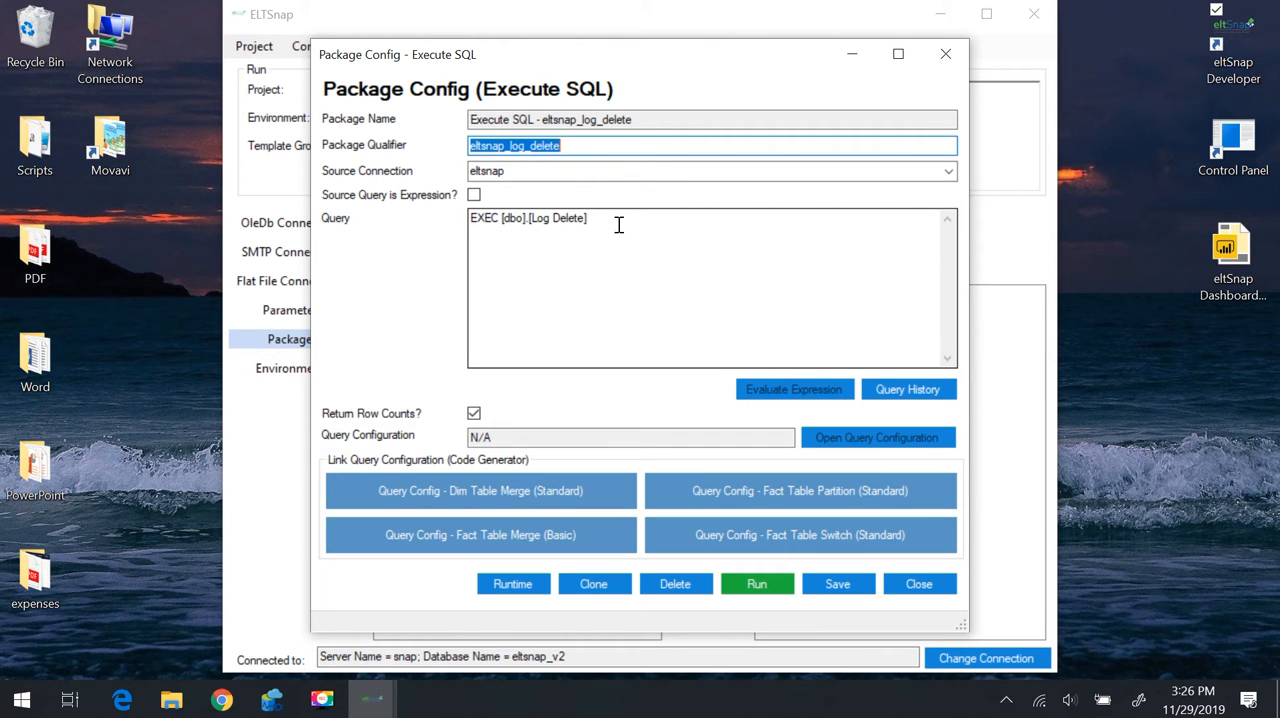
left_click(474, 194)
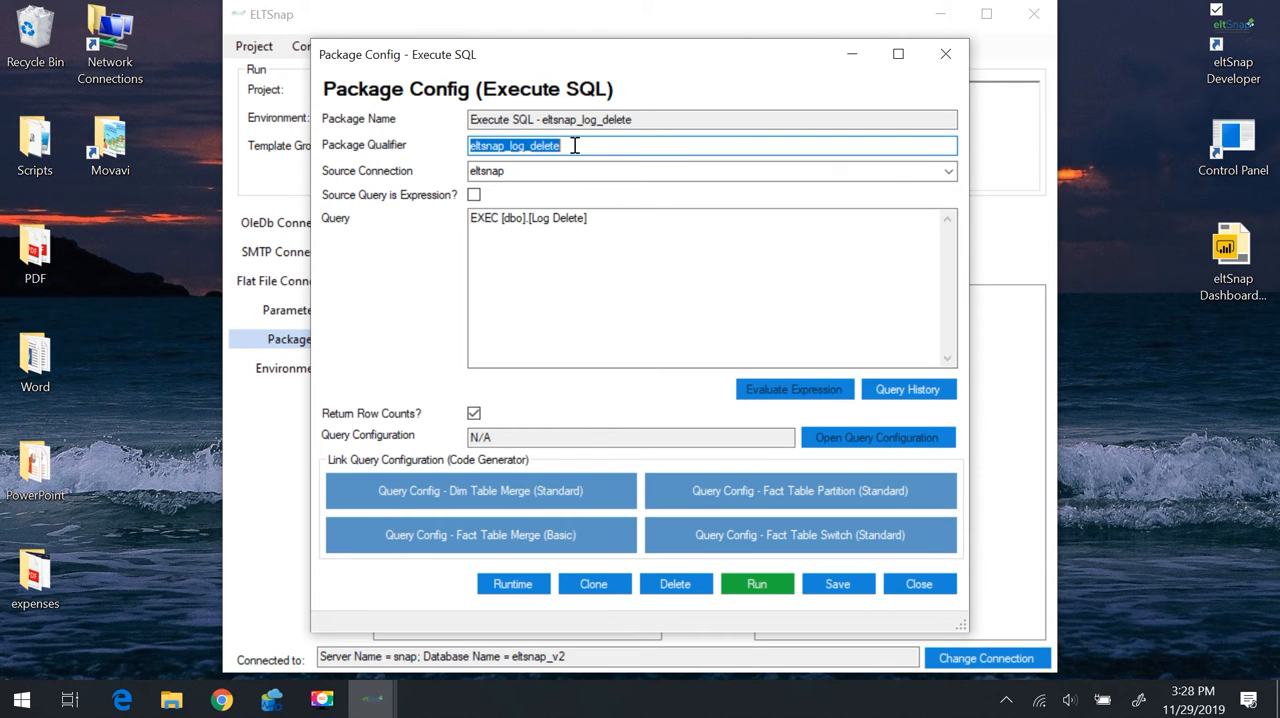
left_click(945, 55)
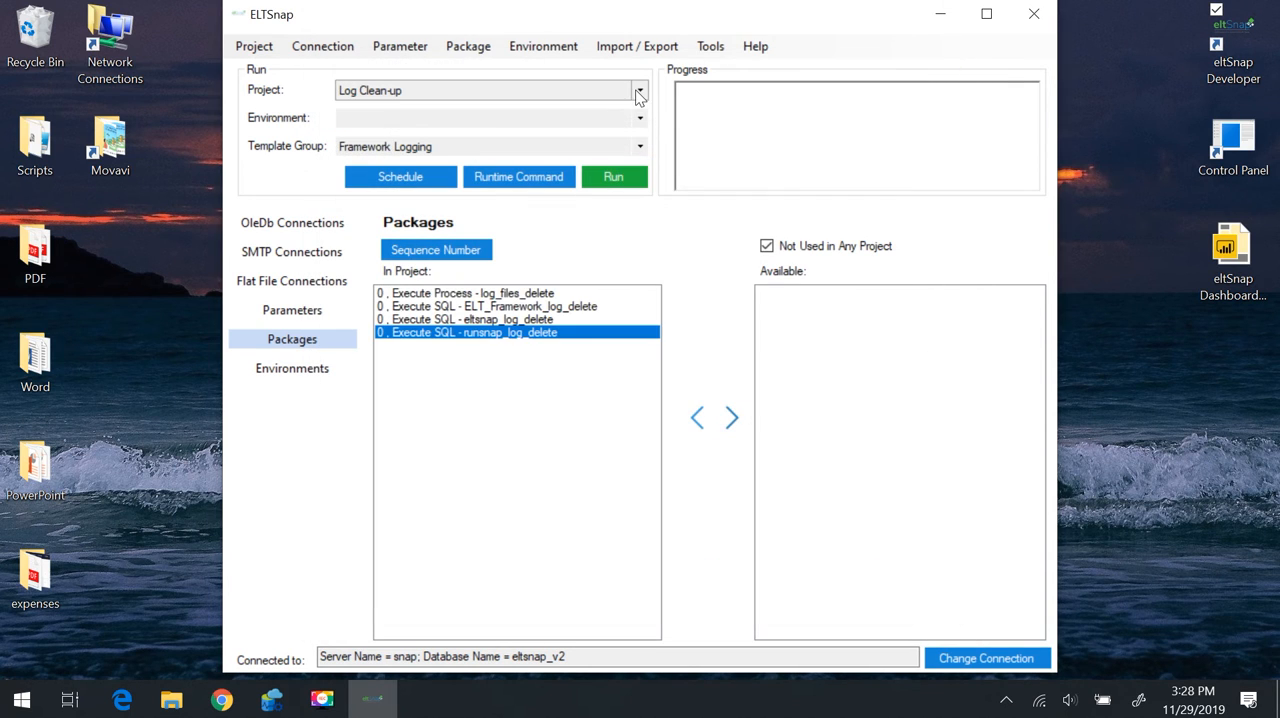
Switch to the Metadata Refresh project and look through its sequence of packages
left_click(640, 91)
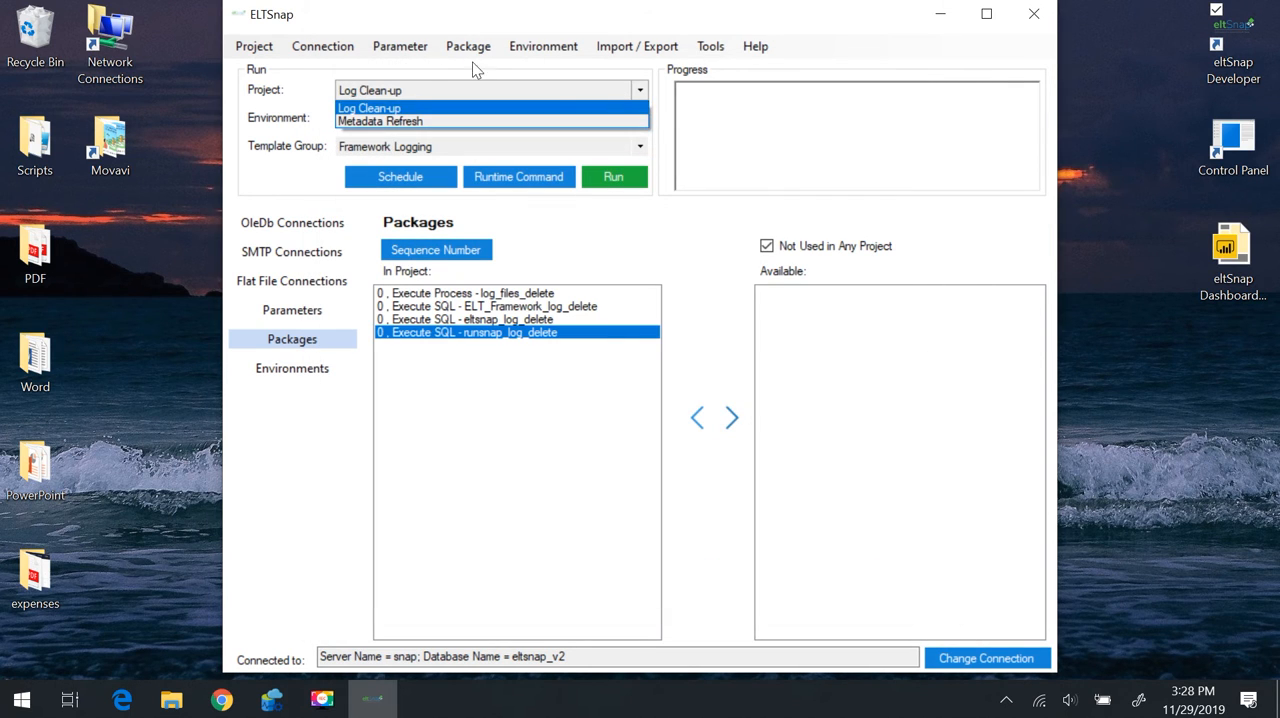
left_click(404, 122)
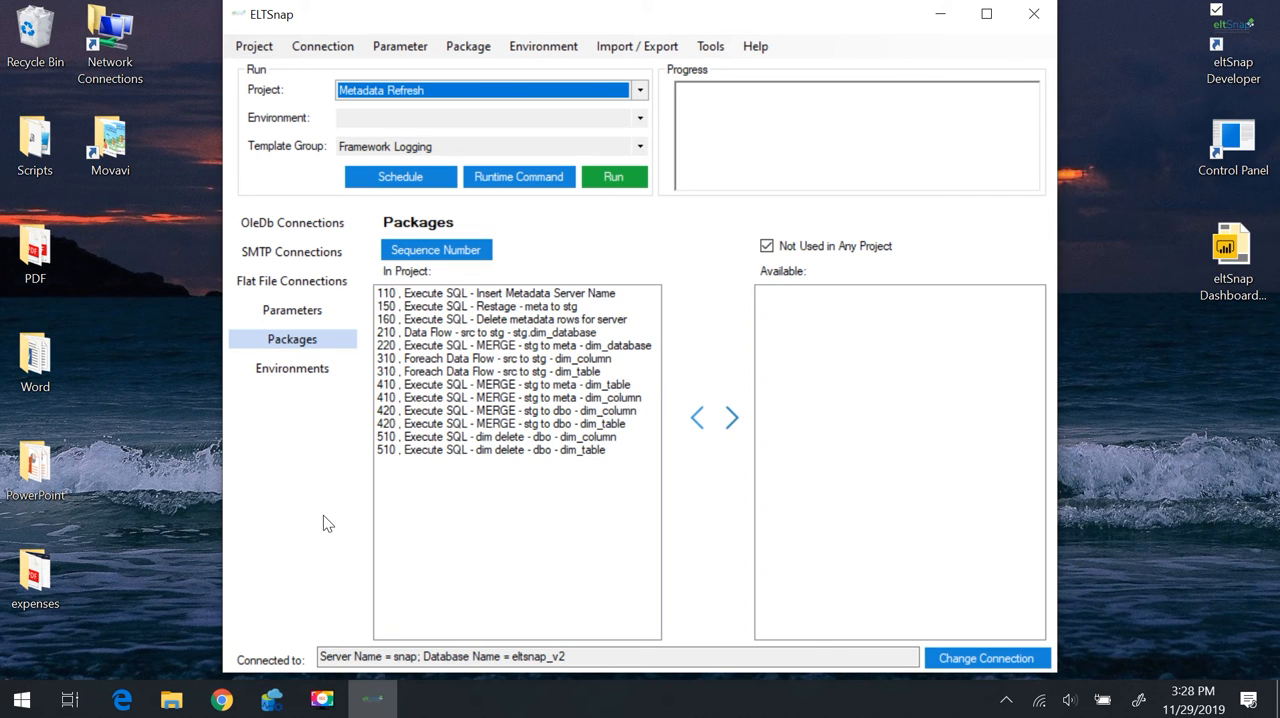
left_click(426, 296)
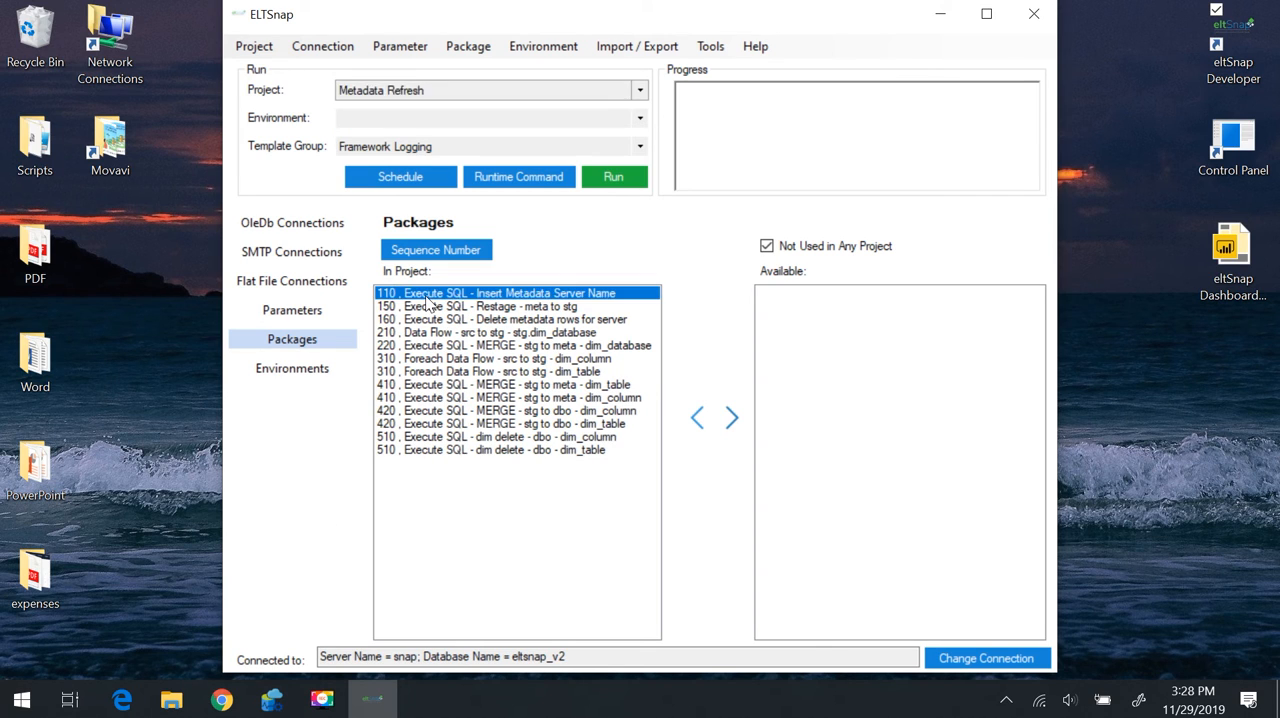
left_click(427, 333)
left_click(427, 358)
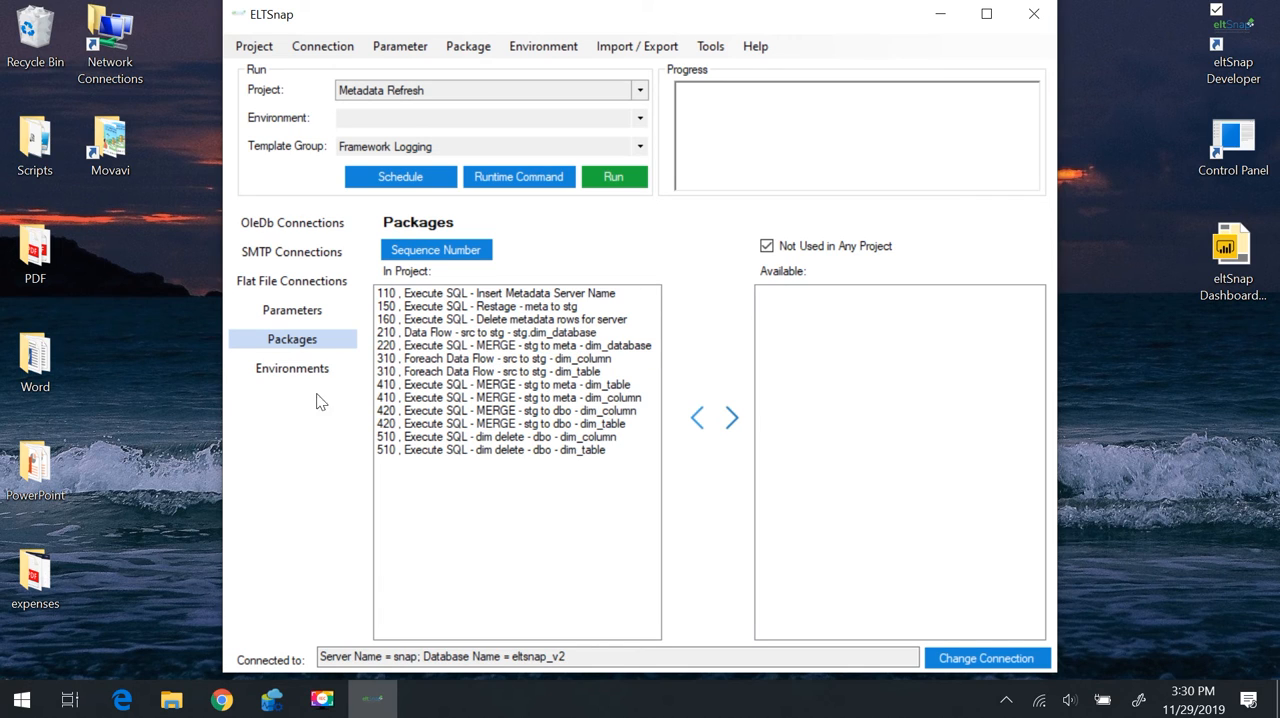
Show the project's environments, examine the template groups offered for the Test environment, and close it unchanged
left_click(305, 375)
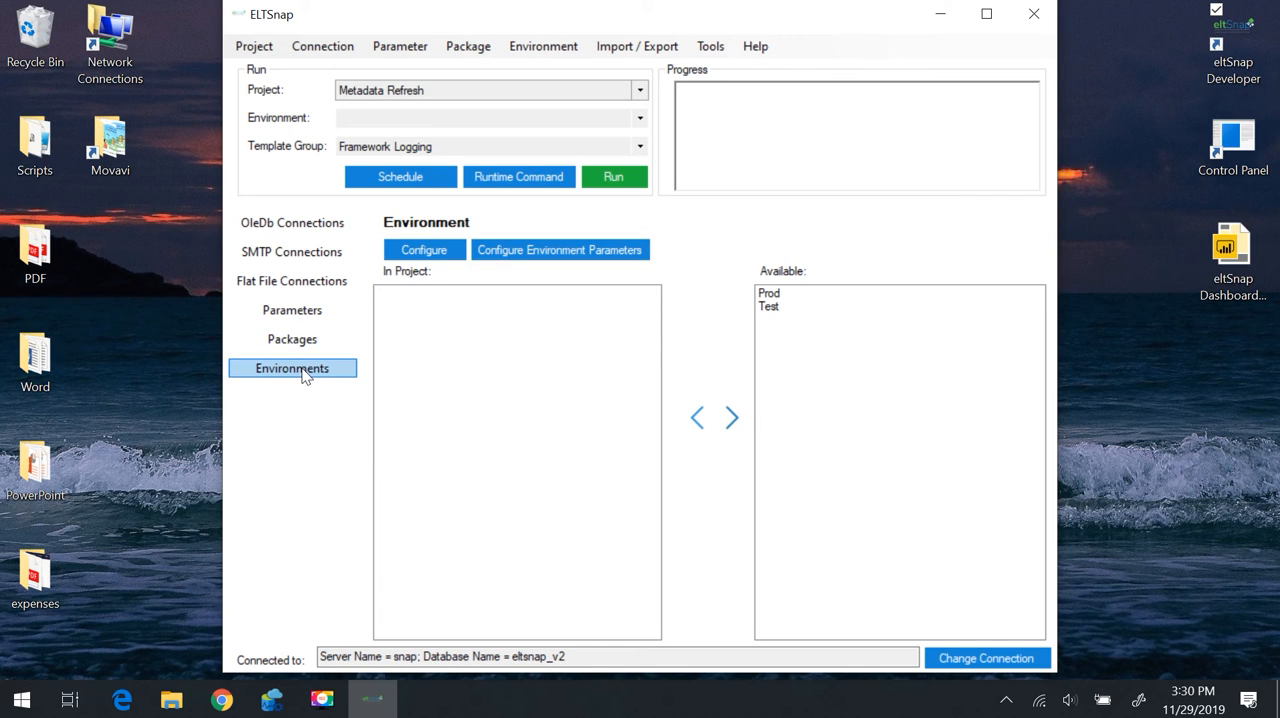
left_click(771, 307)
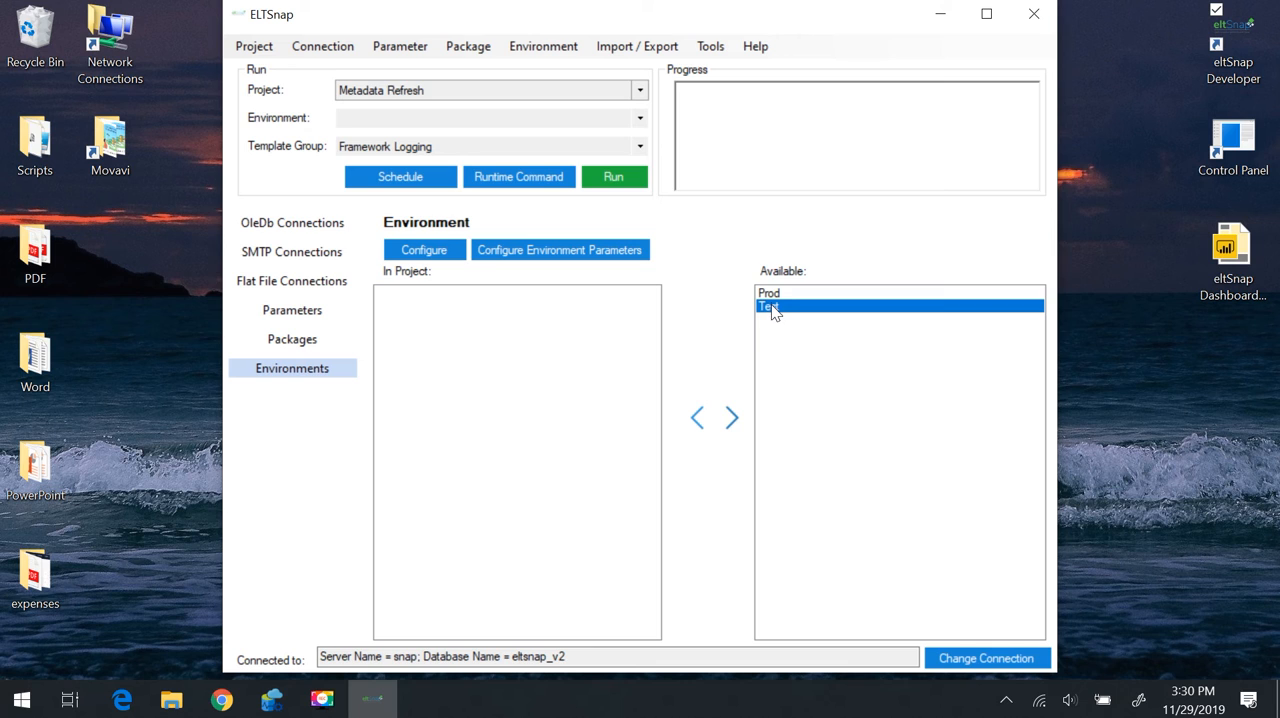
left_click(774, 294)
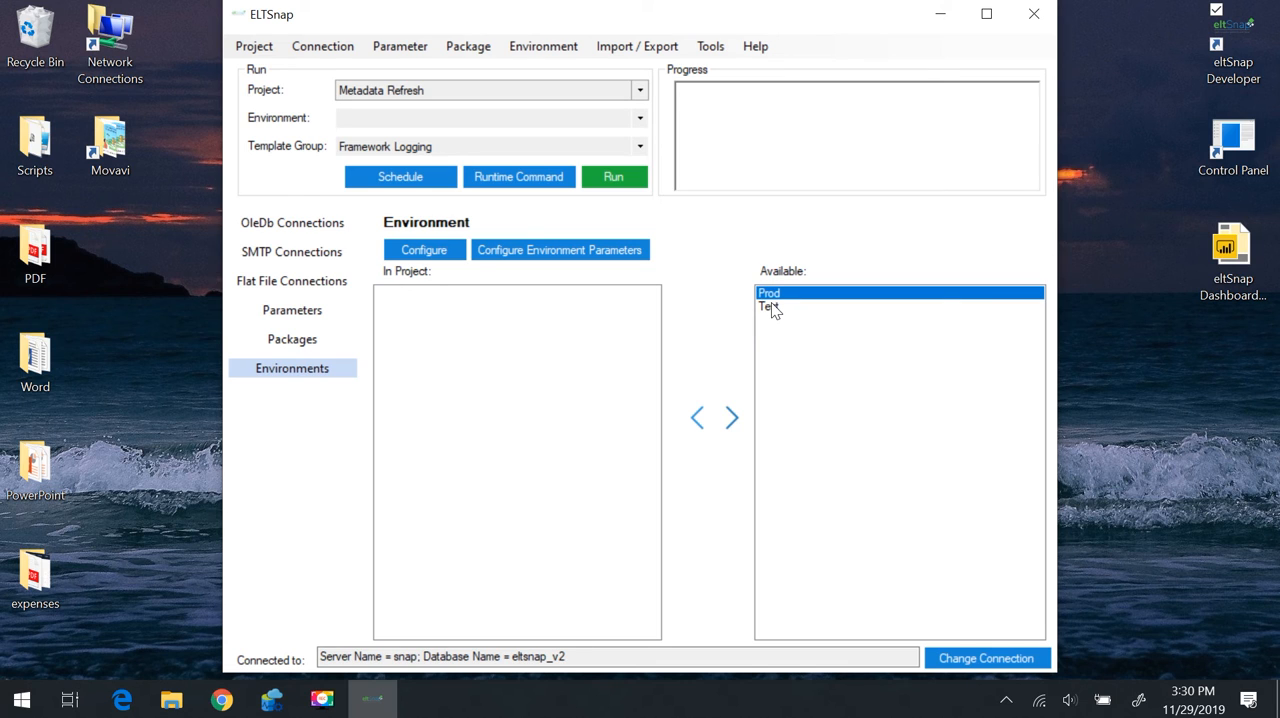
left_click(772, 307)
double_click(772, 308)
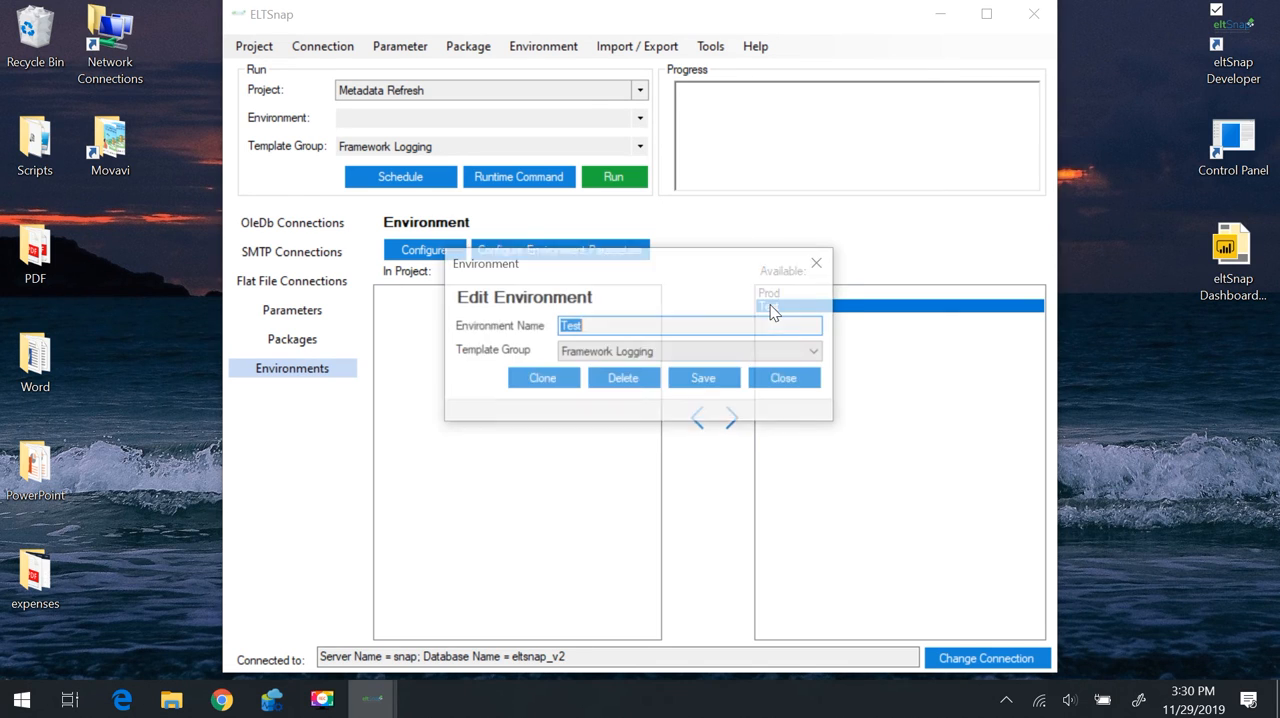
left_click(818, 354)
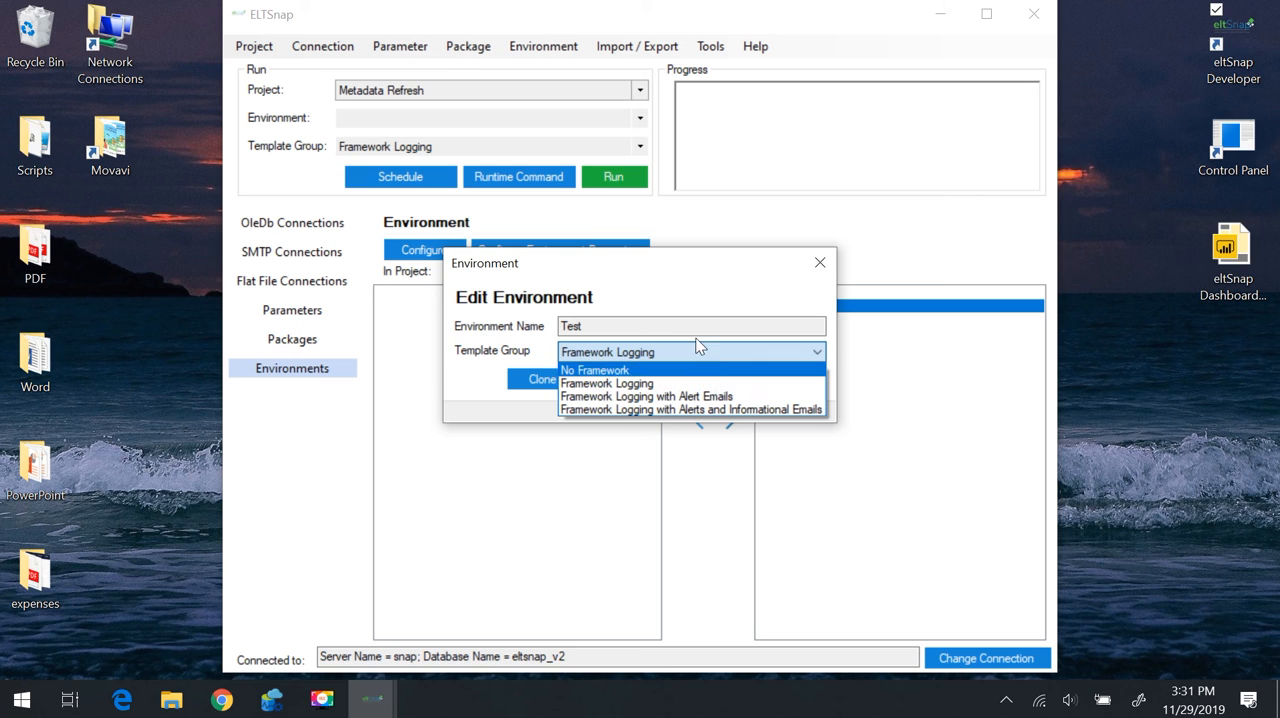
left_click(650, 273)
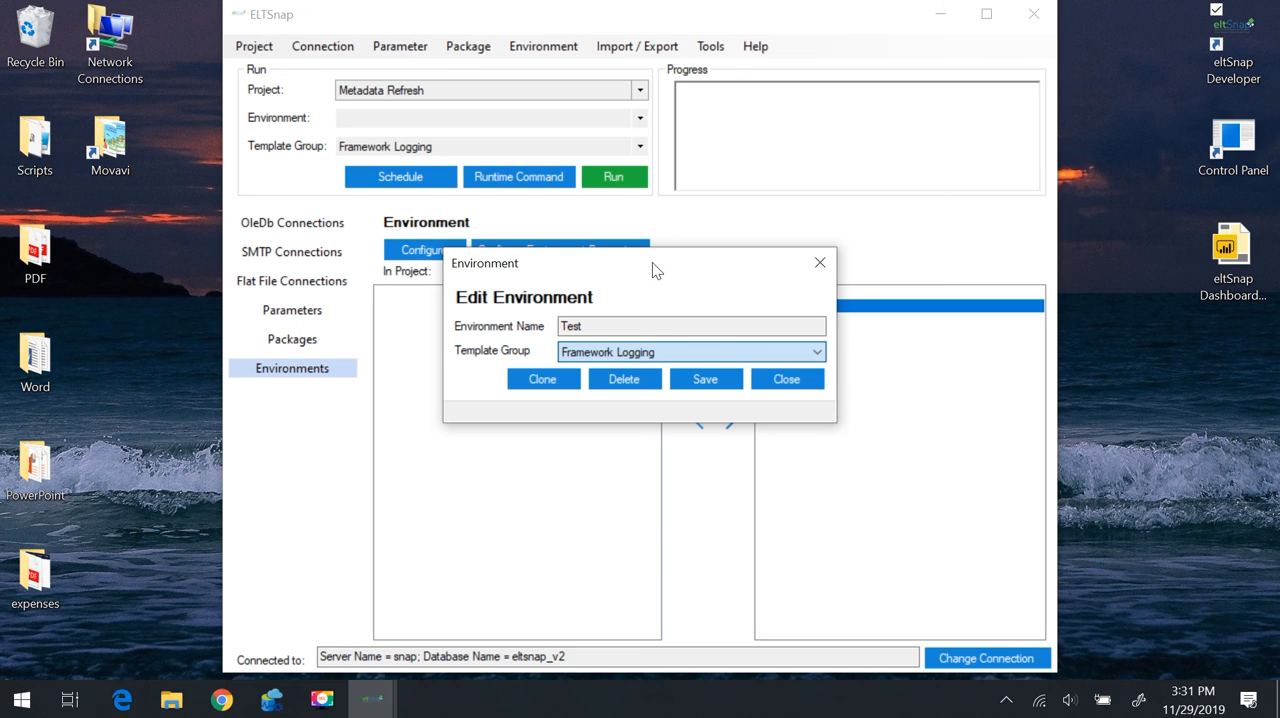
left_click(819, 263)
Fill in a new environment parameter for Prod that gives ELT_Framework_Server the value prodsql01
left_click(543, 46)
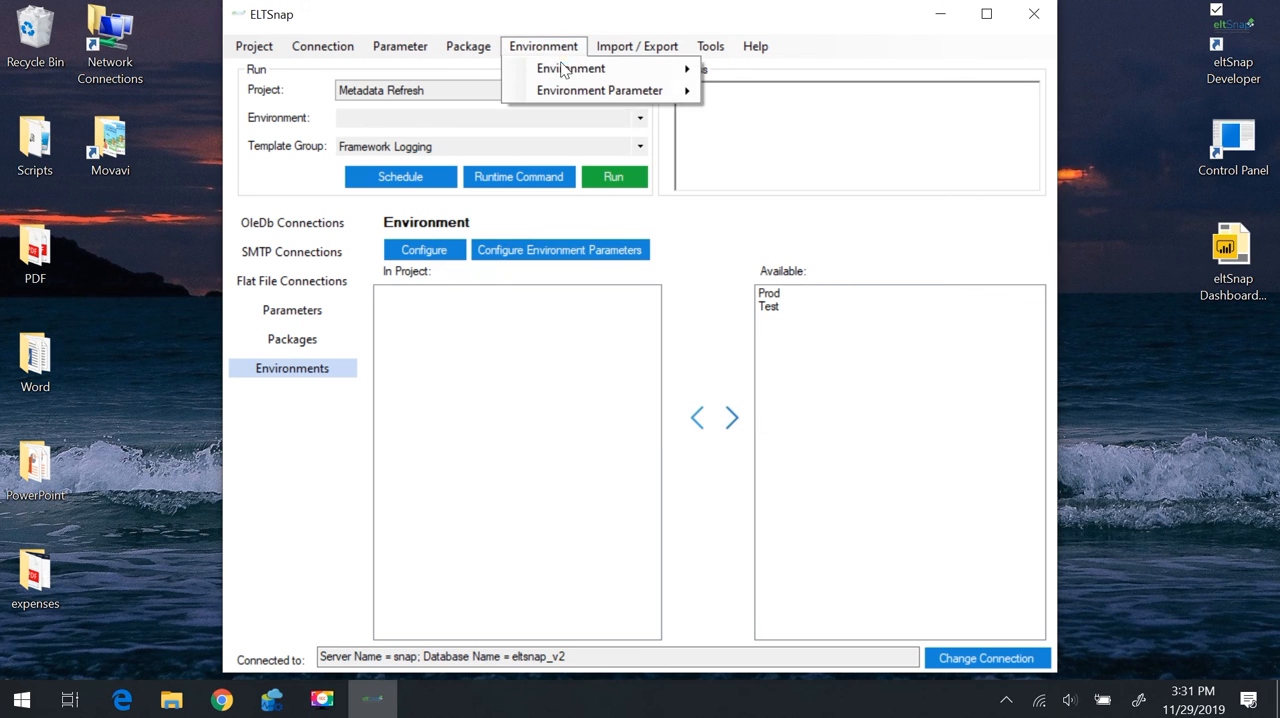
mouse_move(566, 87)
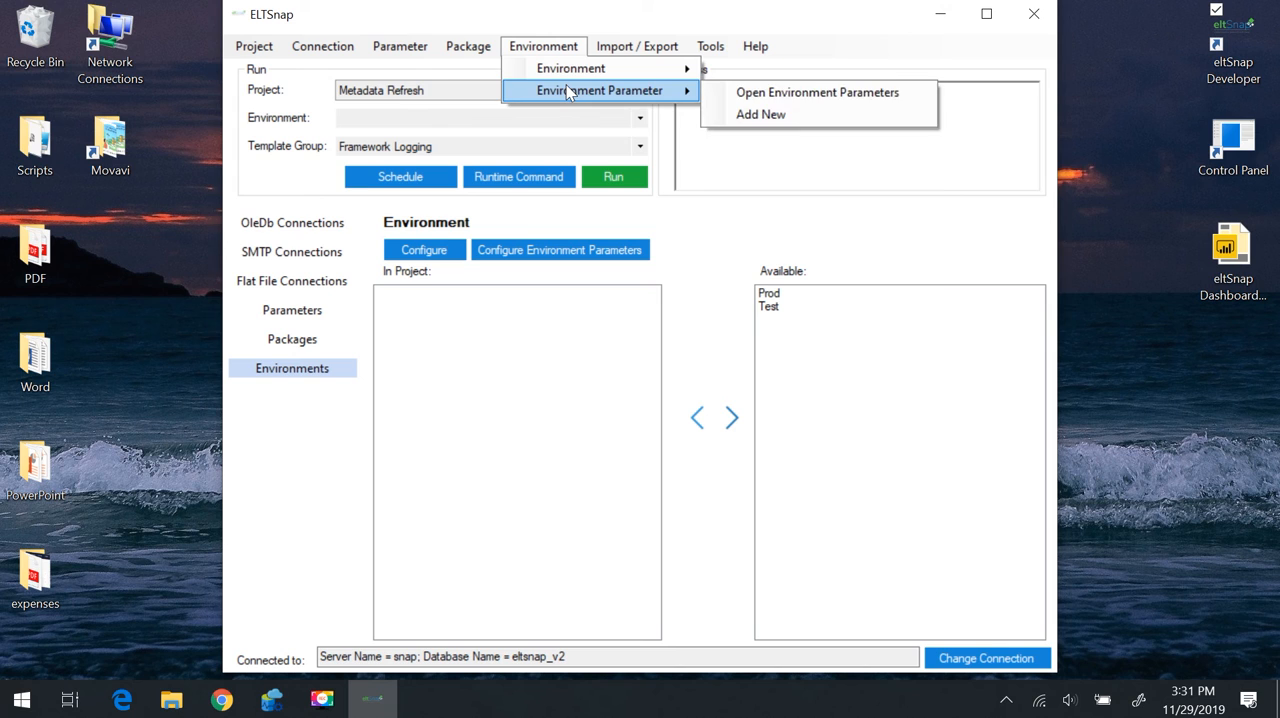
left_click(790, 114)
left_click(799, 293)
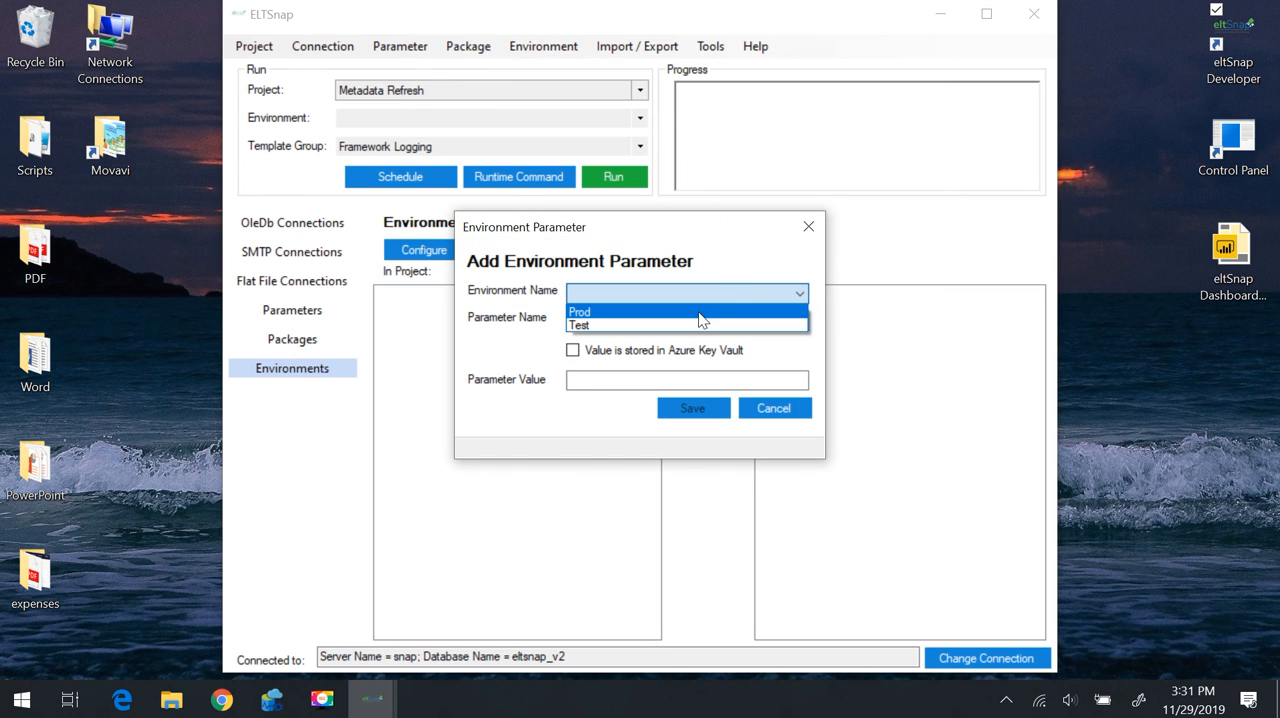
left_click(701, 314)
left_click(799, 322)
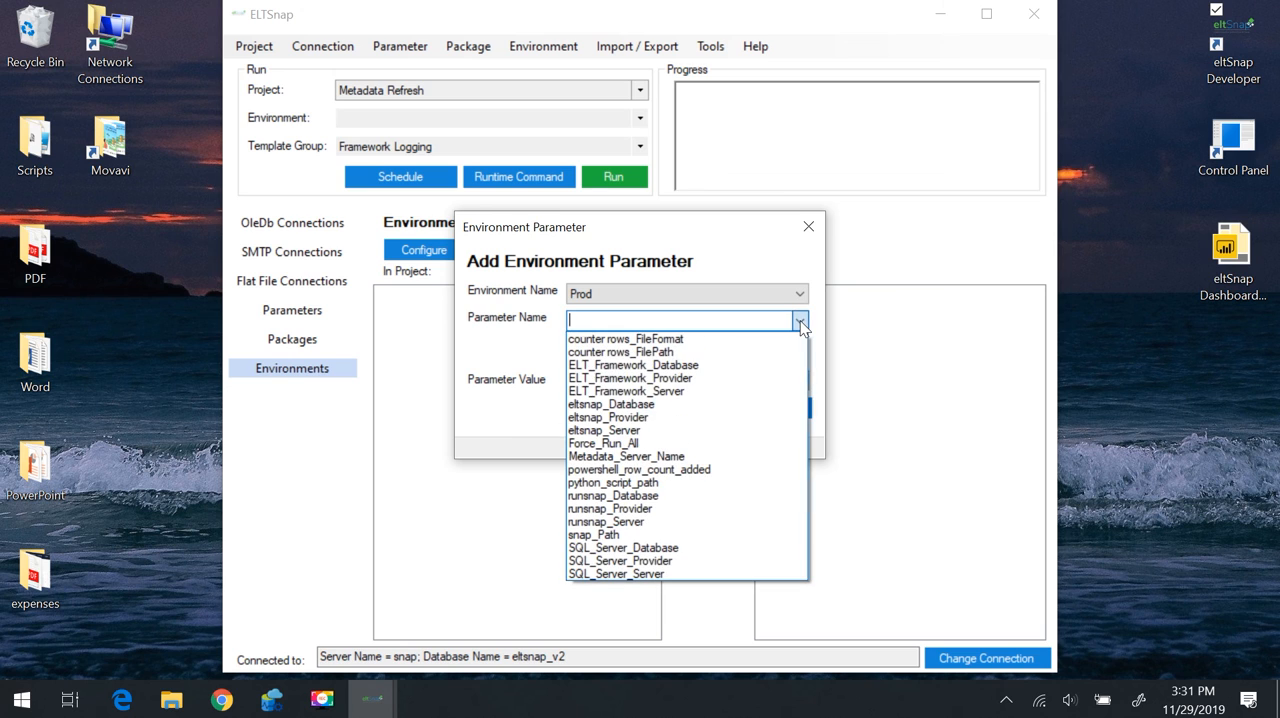
left_click(659, 391)
left_click(660, 380)
type("prodsql01")
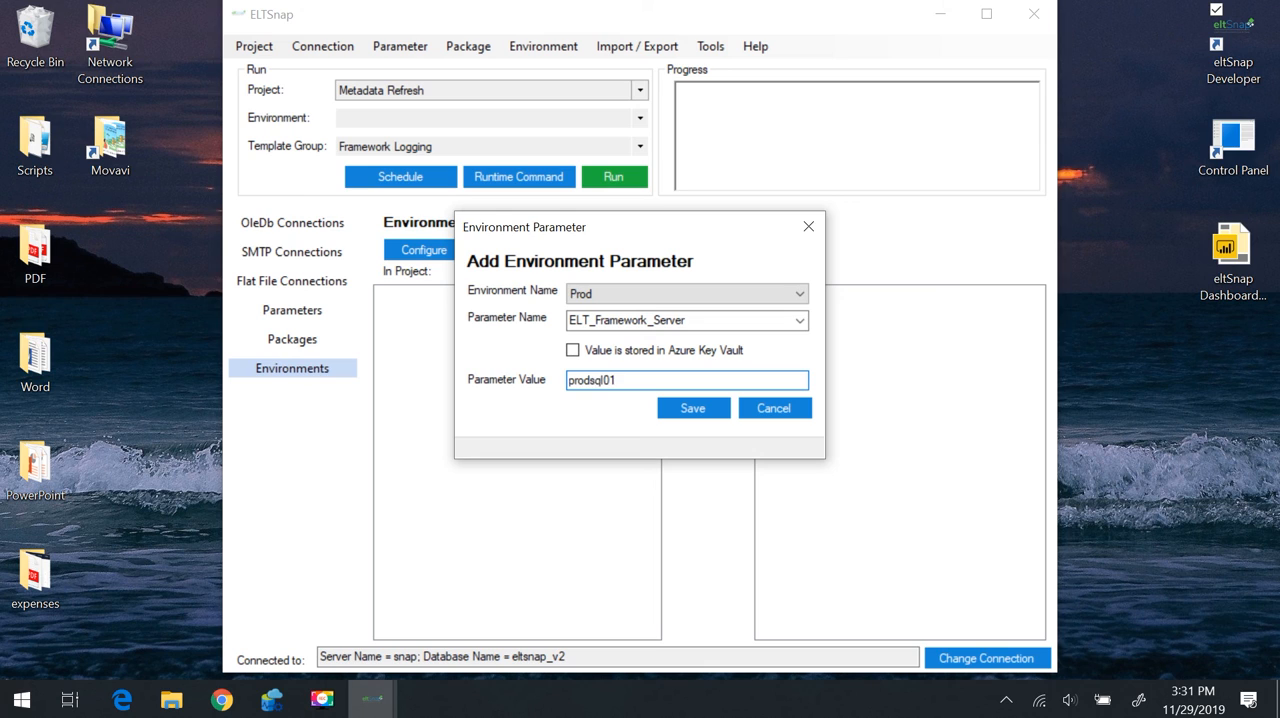